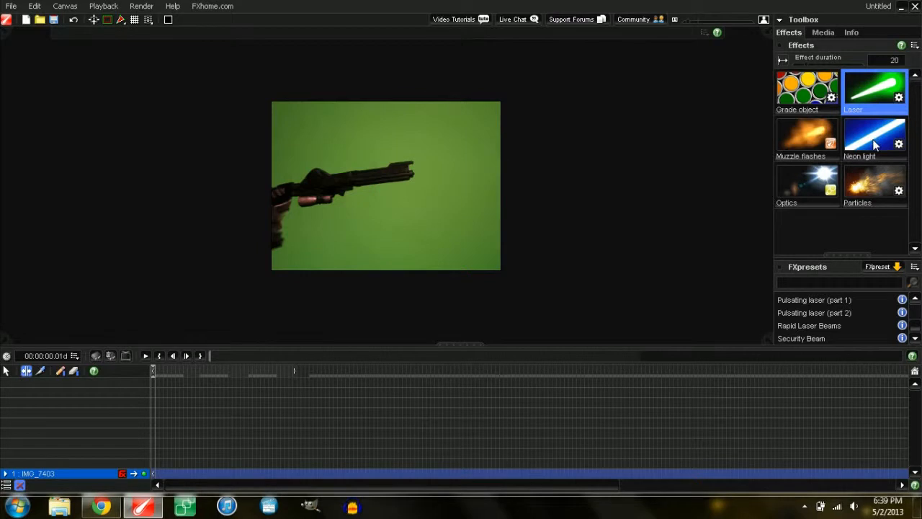
Step: Browse the Neon and Laser presets, then drag Rapid Laser Beams onto the gun clip
click(882, 108)
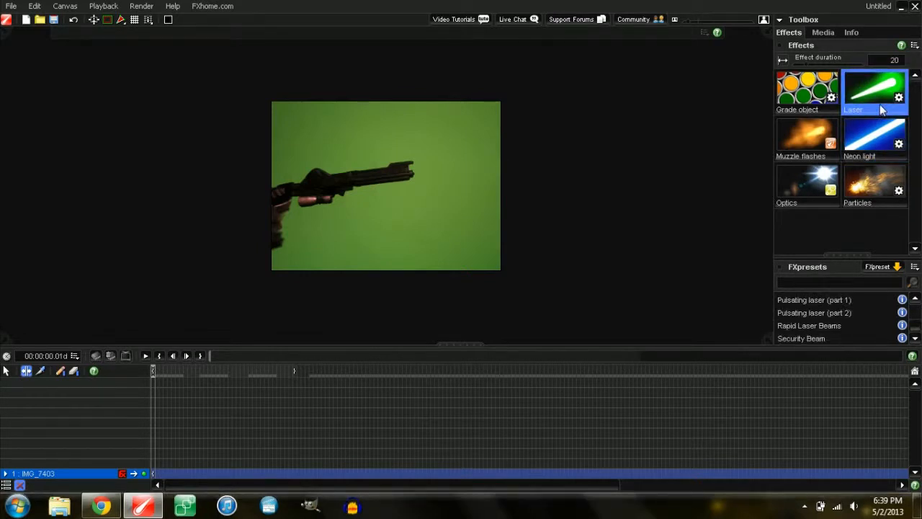
click(875, 137)
click(881, 90)
drag(915, 327, 915, 310)
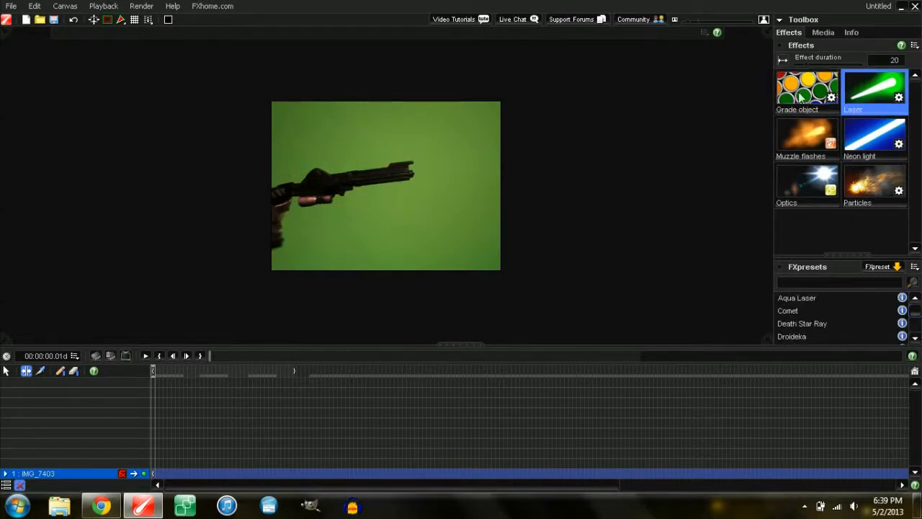
drag(915, 317, 917, 337)
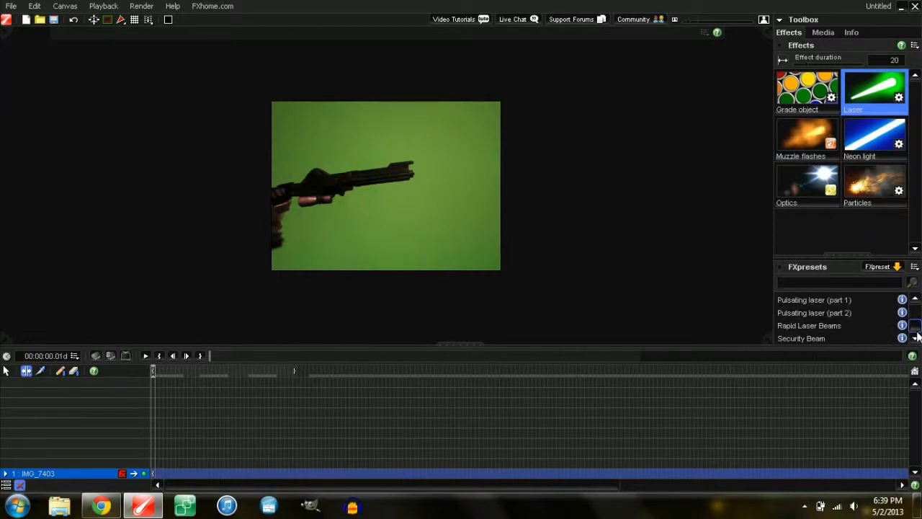
mouse_move(868, 97)
mouse_down()
mouse_move(406, 181)
mouse_move(768, 81)
mouse_move(856, 109)
mouse_up()
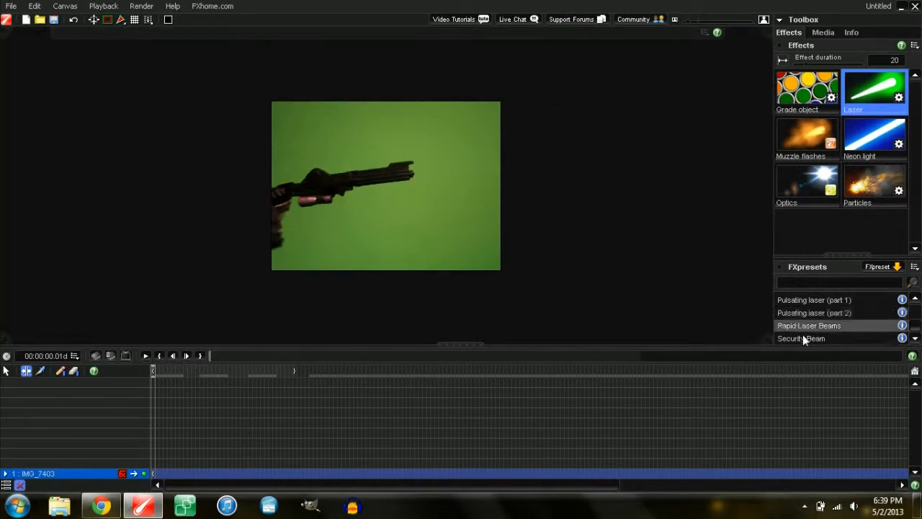
drag(851, 330, 377, 185)
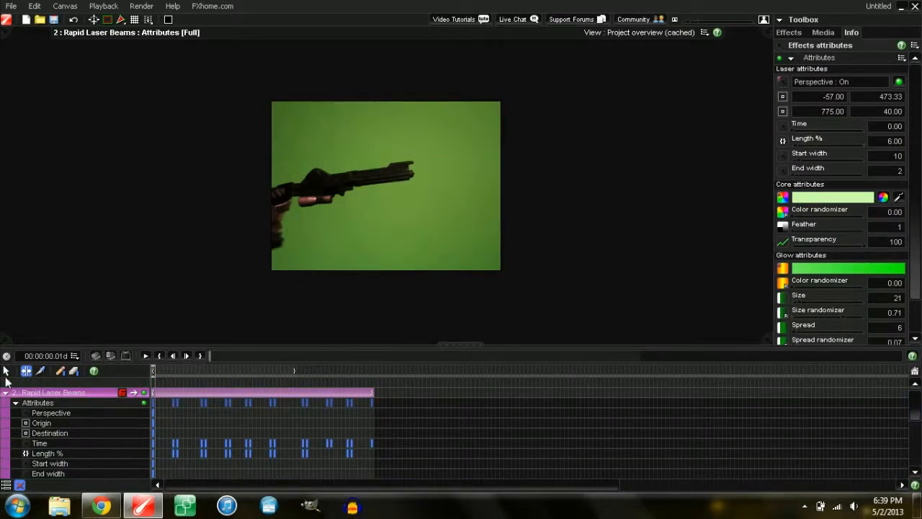
Step: Shorten the Rapid Laser Beams layer to a brief burst at the timeline start and collapse its attributes
drag(150, 371, 197, 369)
click(145, 356)
drag(371, 393, 175, 399)
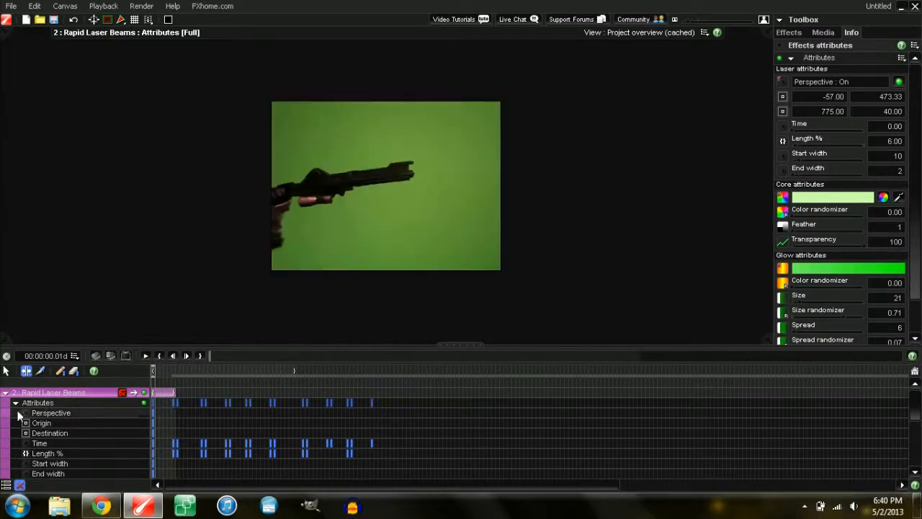
click(15, 405)
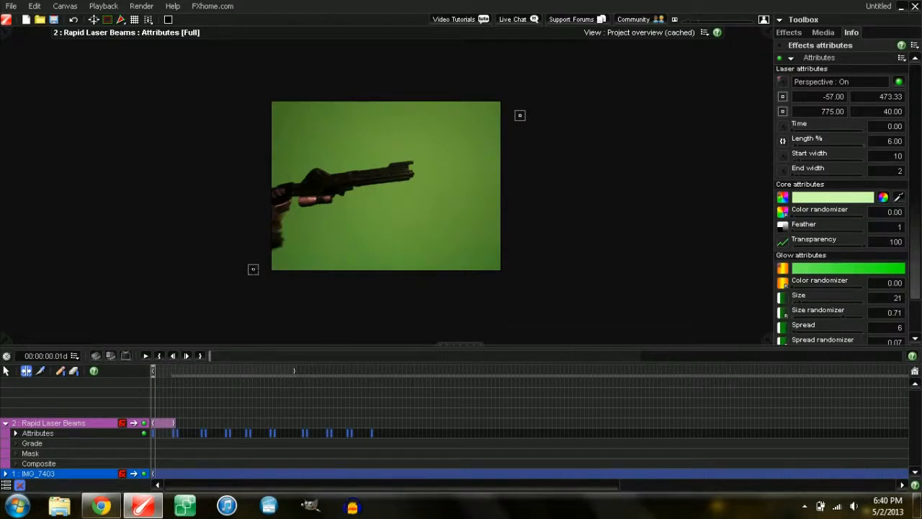
Step: Anchor the laser's start point on the gun muzzle and set where the beam ends
drag(253, 269, 414, 174)
drag(415, 174, 416, 175)
click(591, 142)
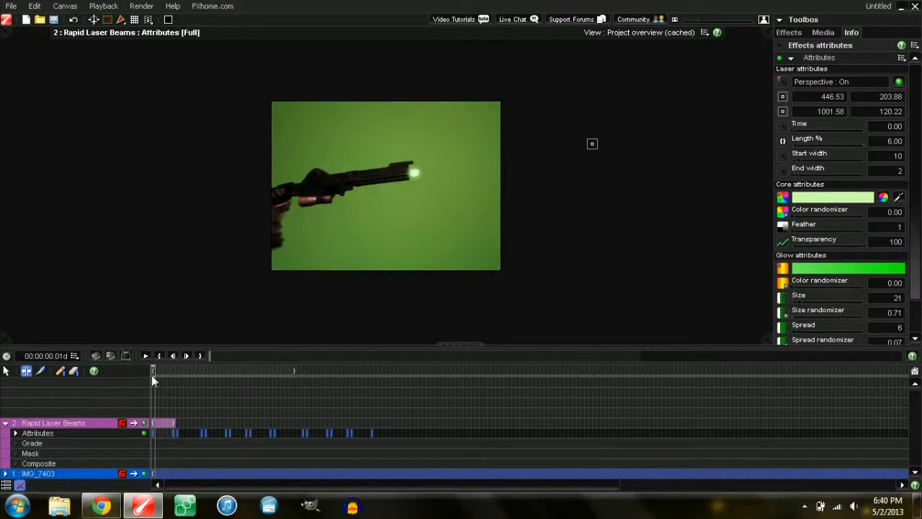
mouse_move(153, 372)
mouse_down()
mouse_move(171, 372)
mouse_move(152, 372)
mouse_up()
Step: Narrow the beam's start width to 4 and set Length % to 25.06, then 25.98 later
drag(798, 160, 794, 160)
mouse_move(154, 371)
mouse_down()
mouse_move(172, 372)
mouse_move(150, 370)
mouse_up()
drag(796, 147, 810, 147)
click(171, 370)
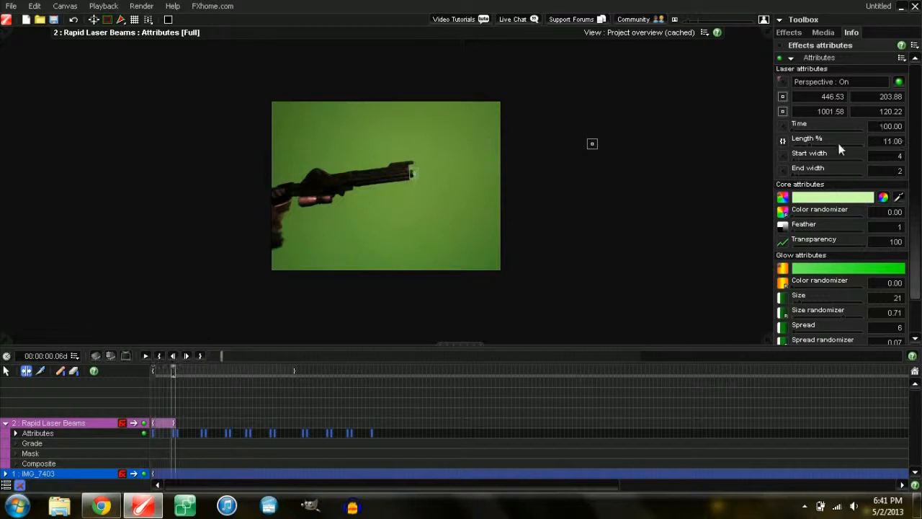
drag(801, 145, 810, 144)
mouse_move(153, 369)
mouse_down()
mouse_move(172, 369)
mouse_move(152, 369)
mouse_up()
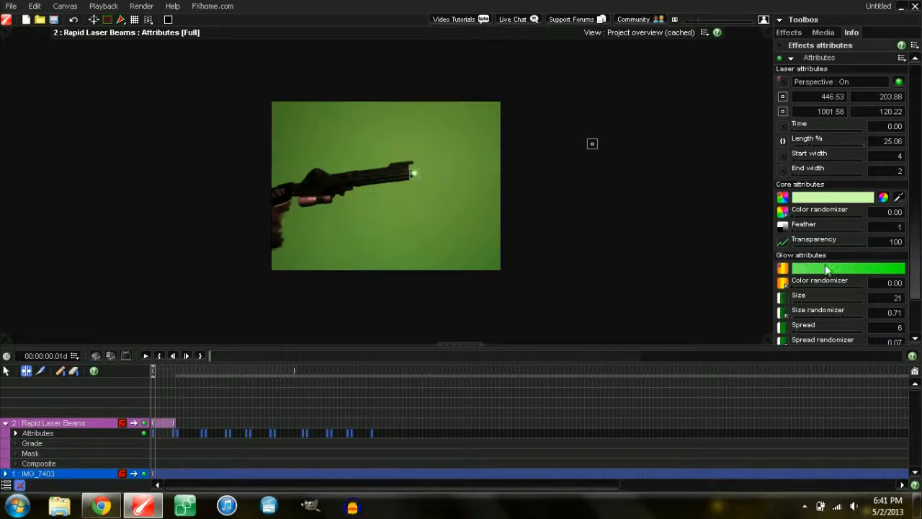
Step: Set both glow gradient stops to pure blue (RGB 0, 0, 255) and apply it
click(841, 273)
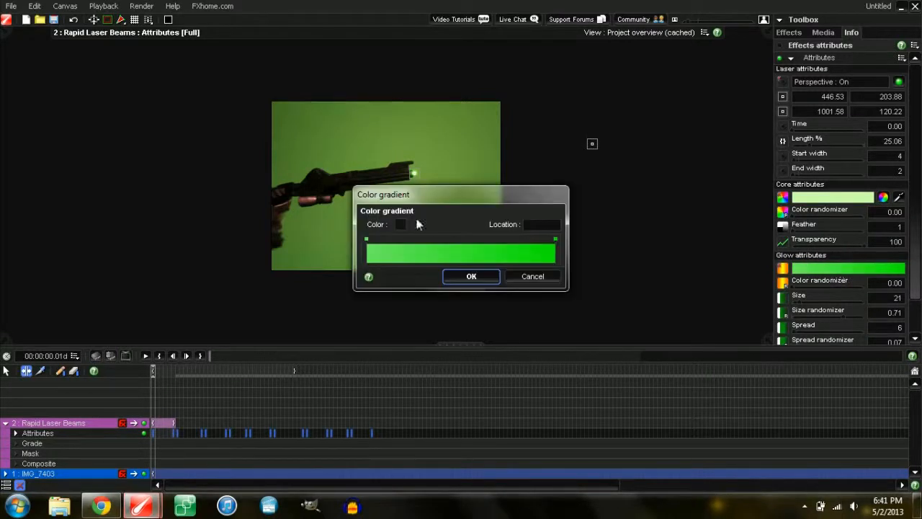
click(367, 240)
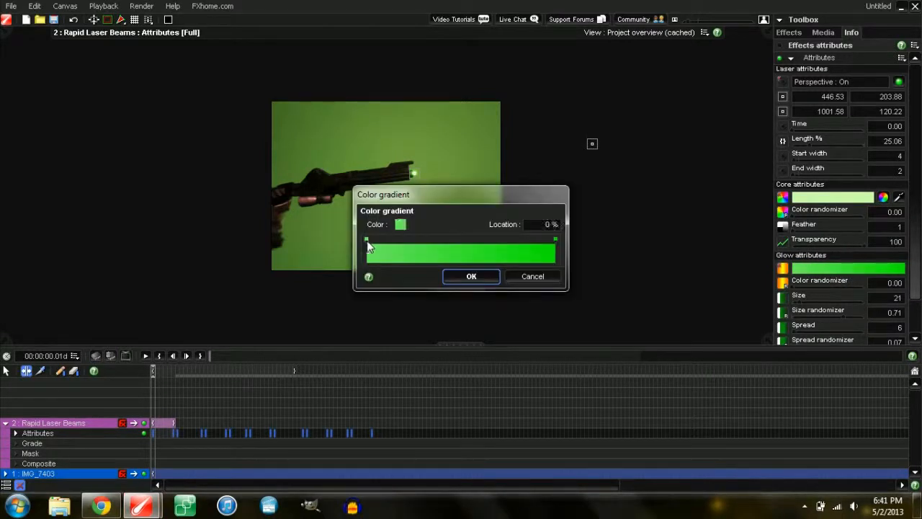
click(402, 225)
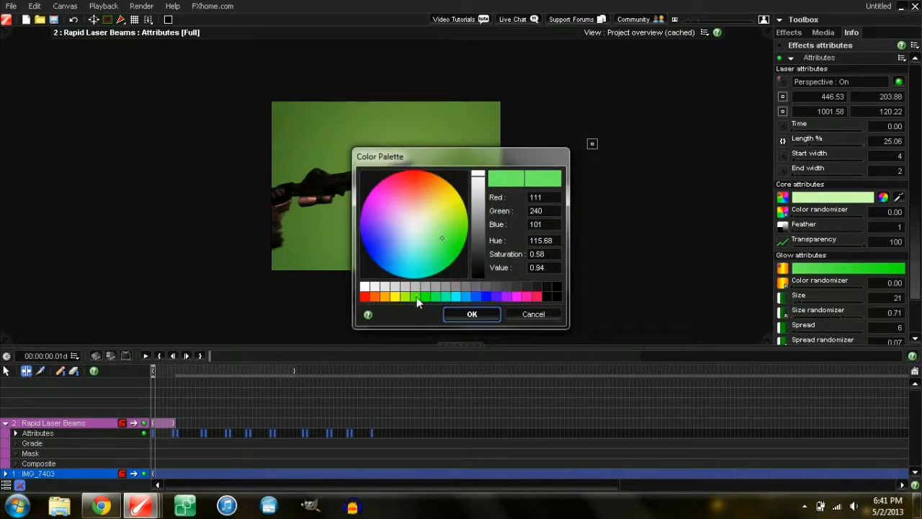
click(475, 296)
click(472, 313)
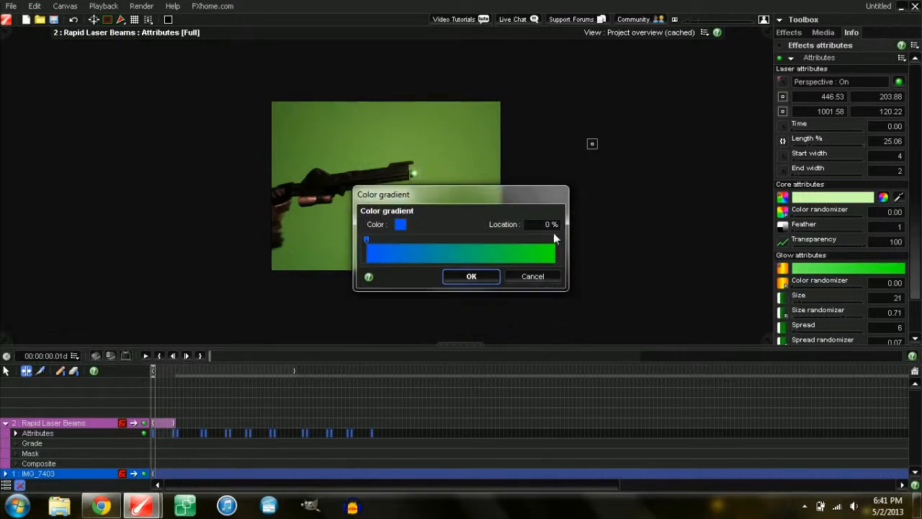
click(556, 240)
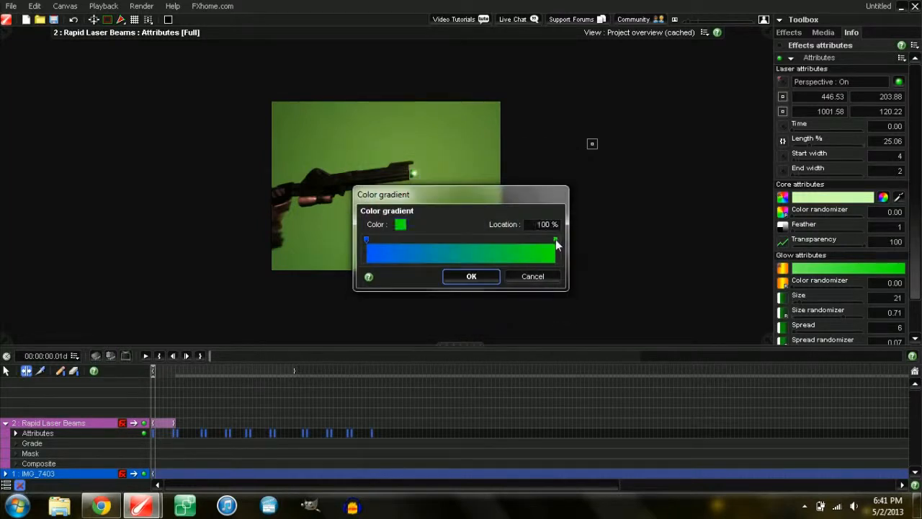
click(401, 226)
click(485, 296)
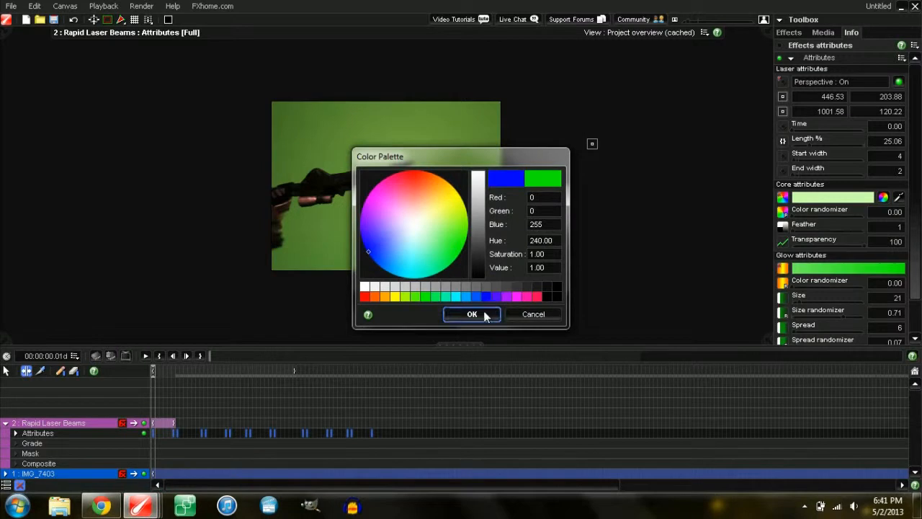
click(485, 314)
click(482, 276)
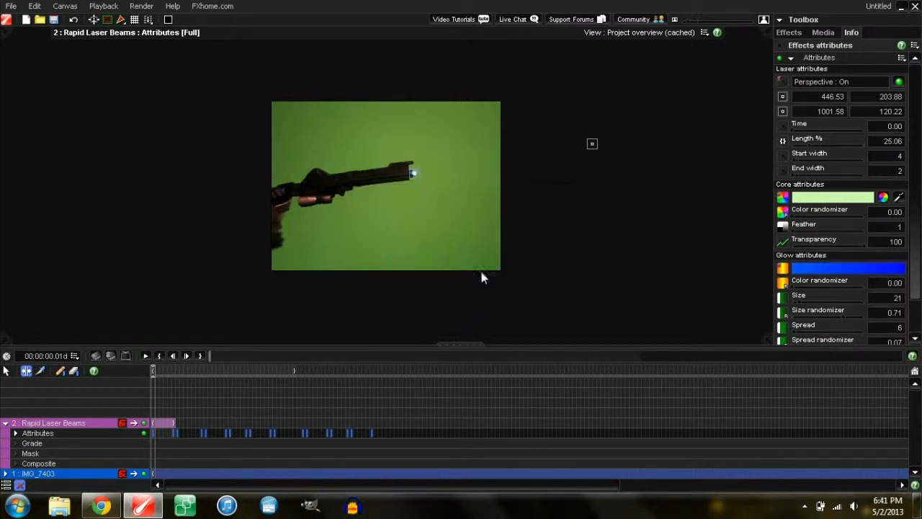
Step: Set the laser core Feather to 6 and shift the Rapid Laser Beams clip two frames later
mouse_move(155, 367)
mouse_down()
mouse_move(168, 369)
mouse_move(151, 367)
mouse_up()
scroll(915, 247, down, 1)
drag(919, 248, 919, 252)
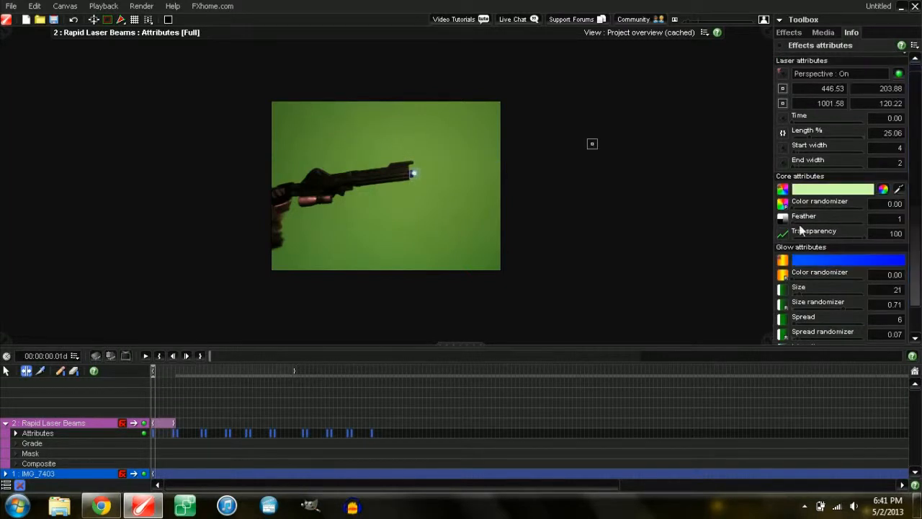
drag(793, 222, 790, 225)
drag(153, 368, 148, 369)
click(5, 424)
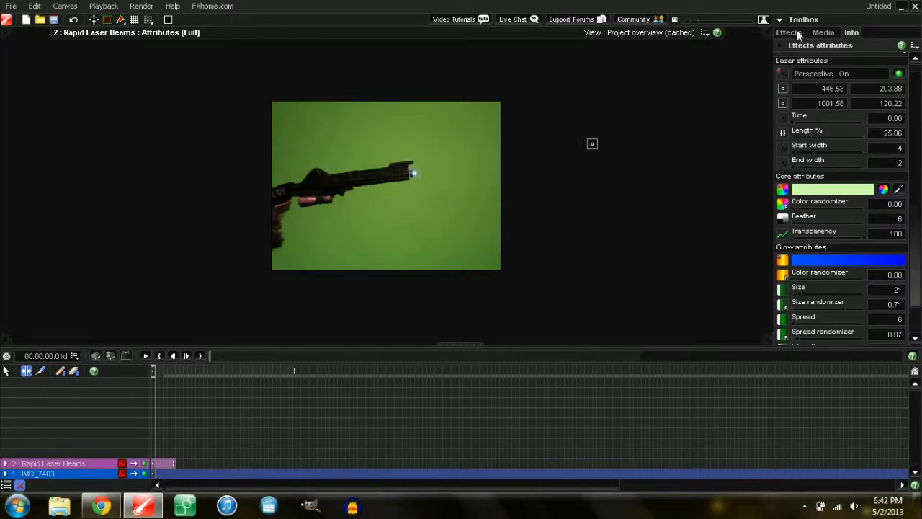
drag(163, 467, 167, 465)
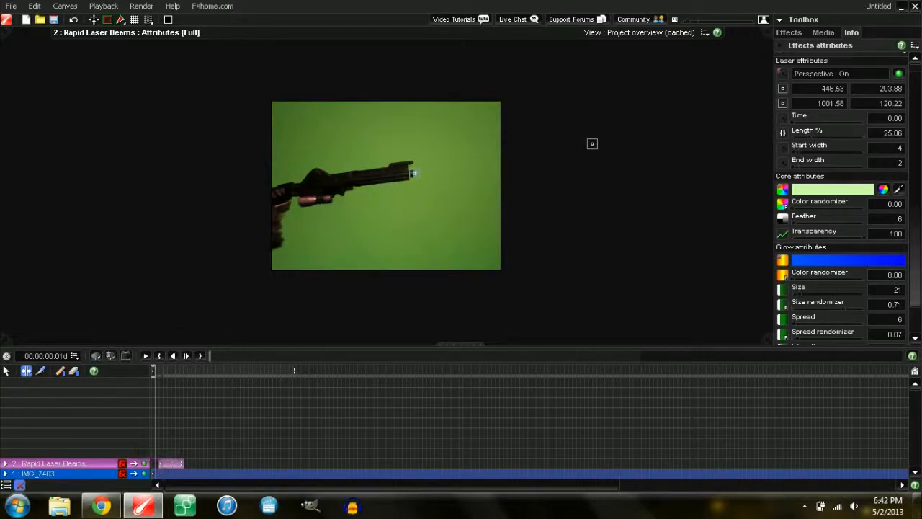
Step: Search the Optics presets for 'blue ignition flare' and drag it onto the viewer
click(822, 33)
click(800, 32)
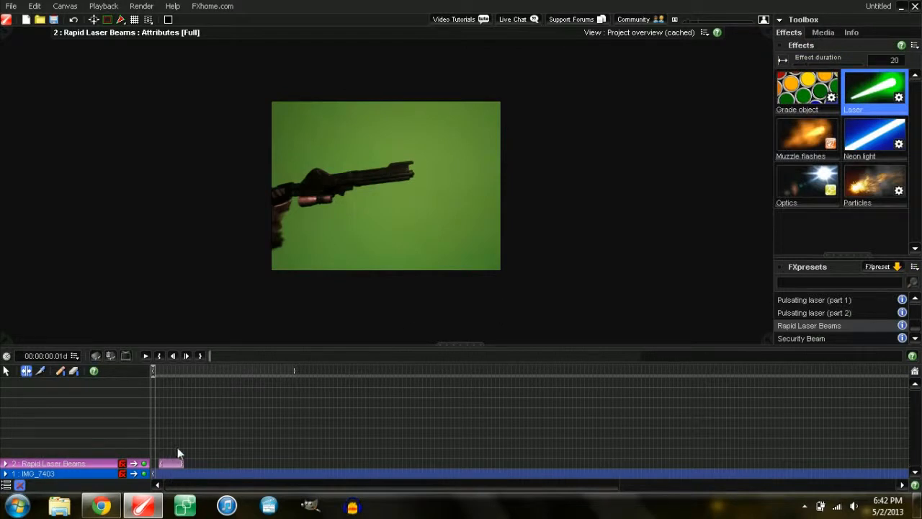
mouse_move(170, 466)
mouse_down()
mouse_move(189, 466)
mouse_move(170, 467)
mouse_up()
click(808, 186)
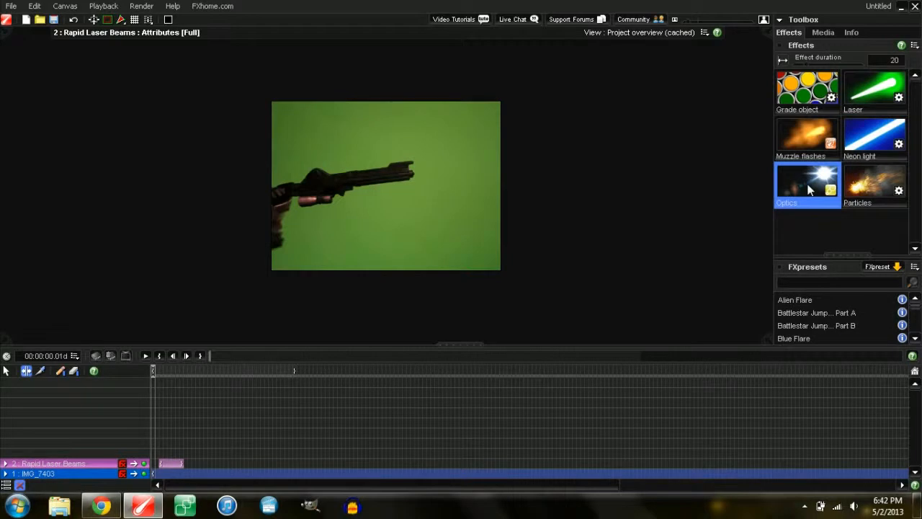
click(916, 338)
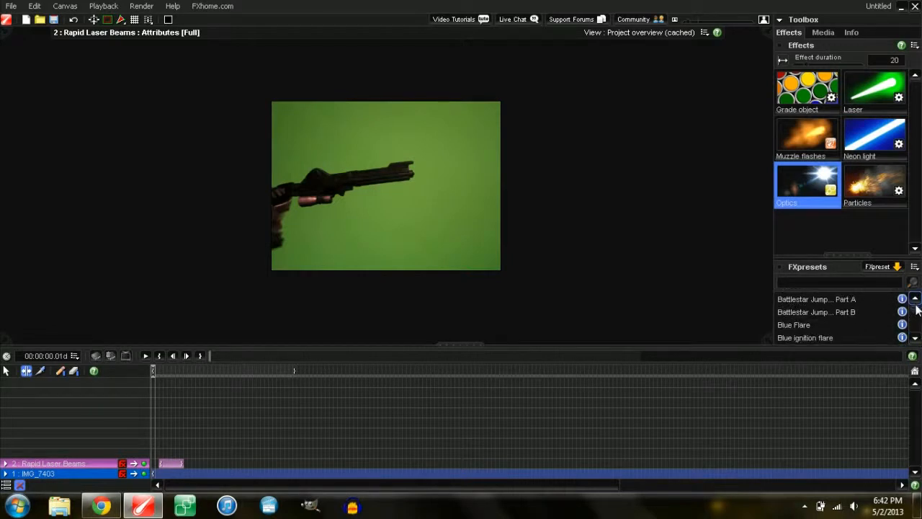
scroll(918, 309, up, 2)
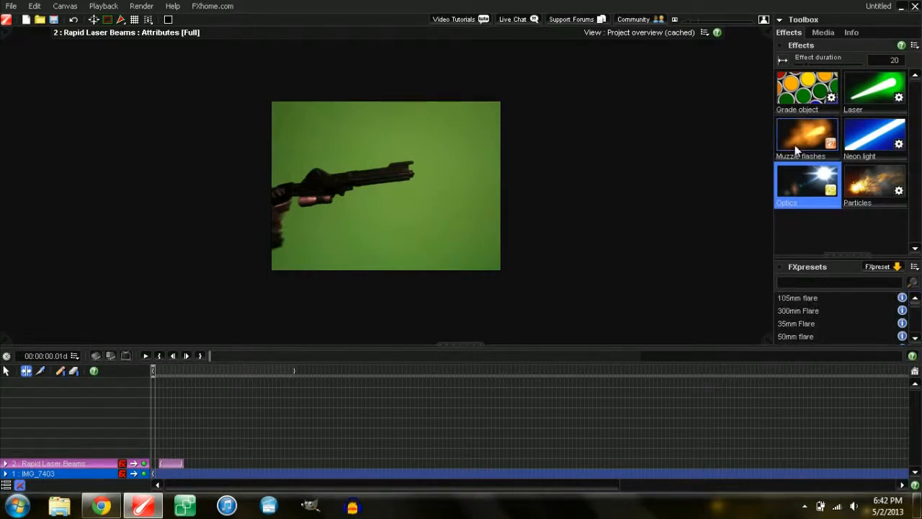
click(808, 283)
text(blue ignition flare)
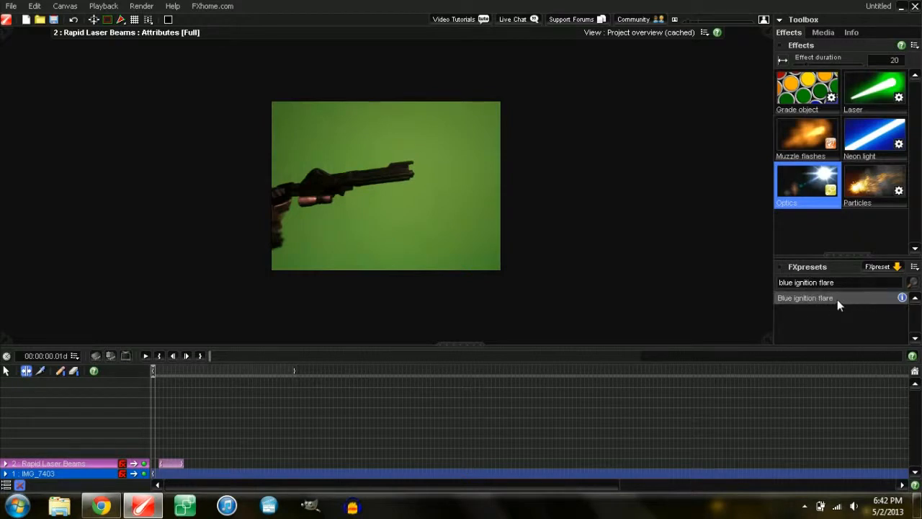
drag(836, 300, 406, 189)
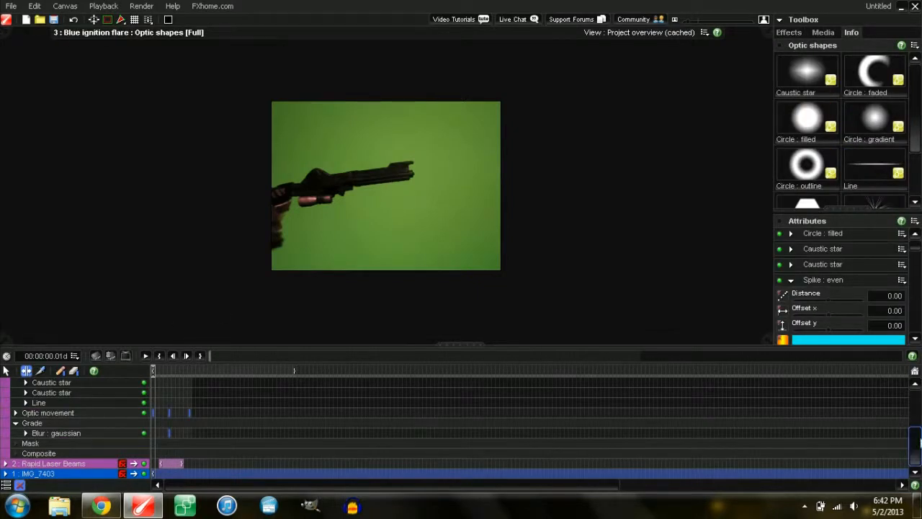
Step: Move the Blue ignition flare clip's start a few frames later, collapse it, and scrub to check
drag(916, 447, 916, 423)
drag(152, 391, 172, 393)
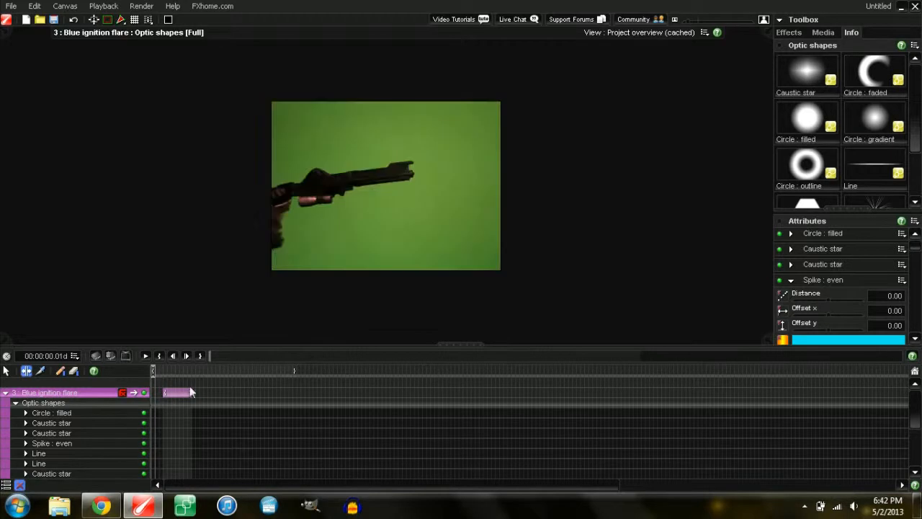
drag(917, 408, 917, 413)
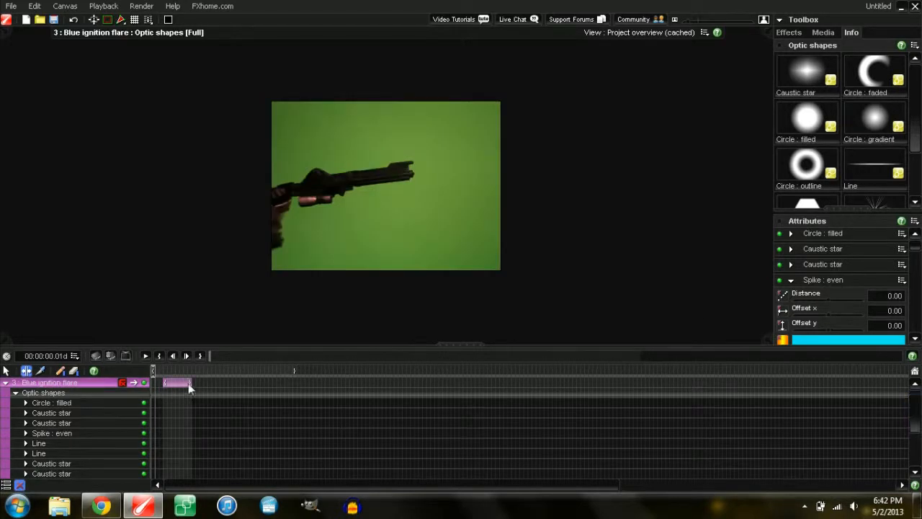
drag(177, 384, 172, 385)
mouse_move(916, 410)
mouse_down()
mouse_move(919, 425)
mouse_move(918, 408)
mouse_up()
click(6, 392)
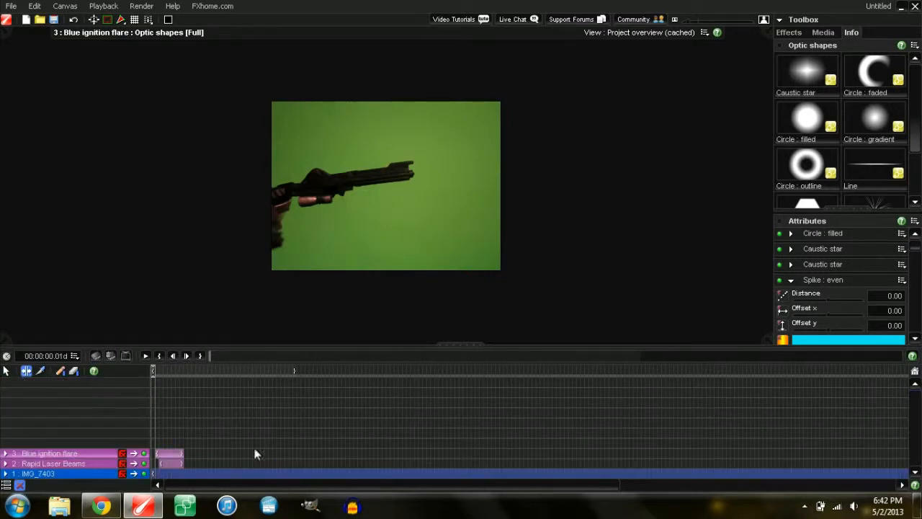
drag(152, 372, 161, 373)
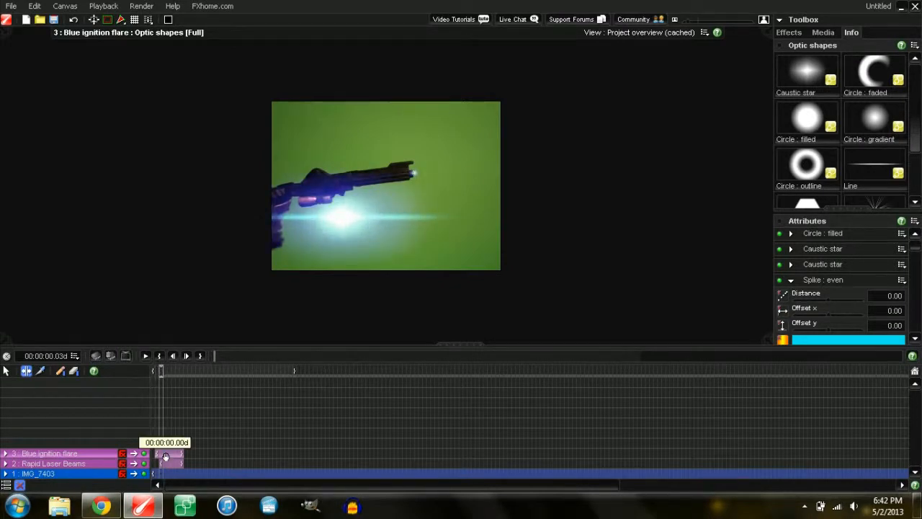
Step: Position the Blue ignition flare on the gun muzzle via its Optic movement settings
click(4, 454)
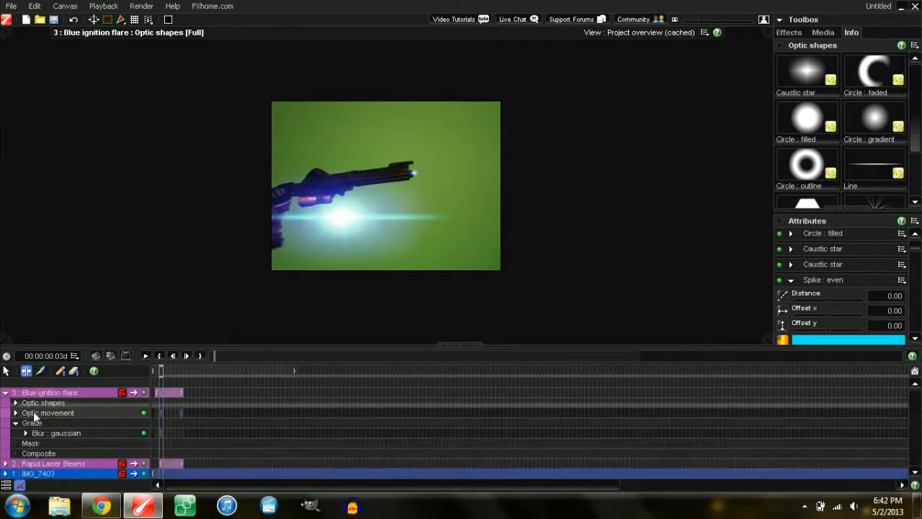
click(34, 416)
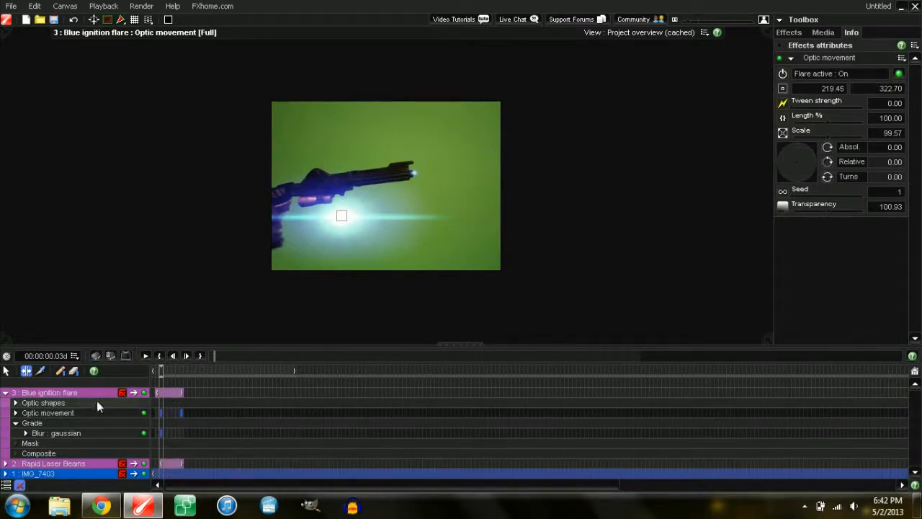
click(78, 403)
click(15, 403)
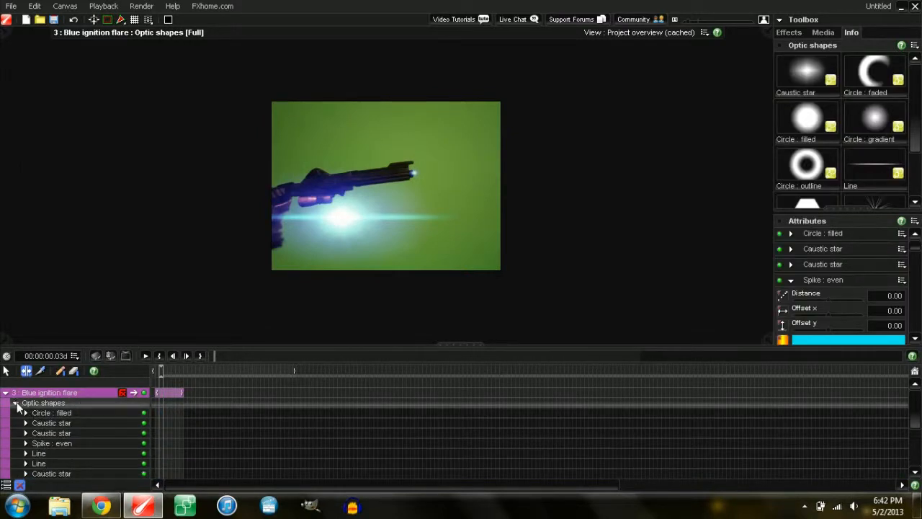
click(16, 403)
click(75, 413)
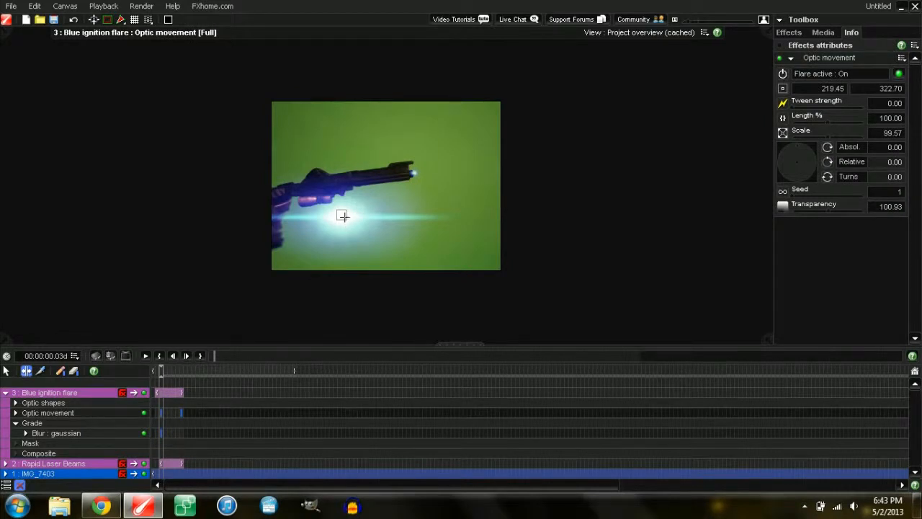
click(416, 176)
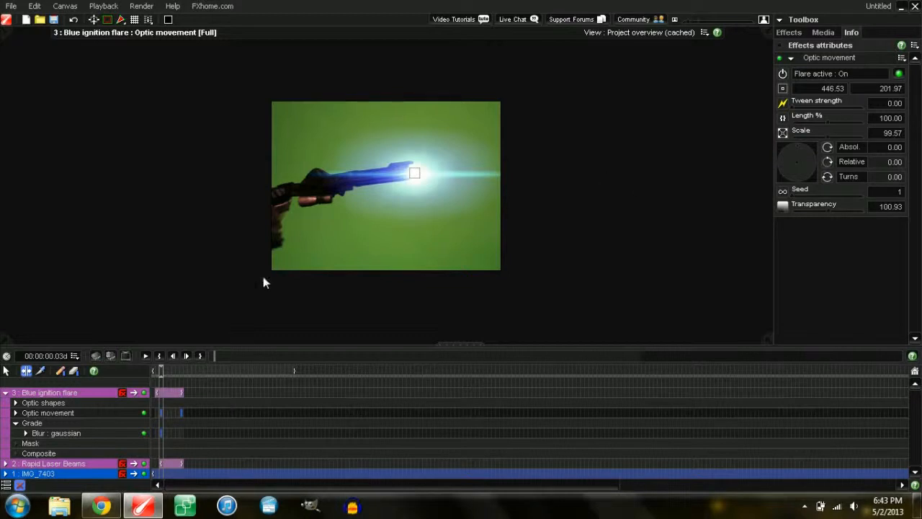
Step: Move the Optic movement keyframe back one frame and set the flare Scale to 1 there
key(Left)
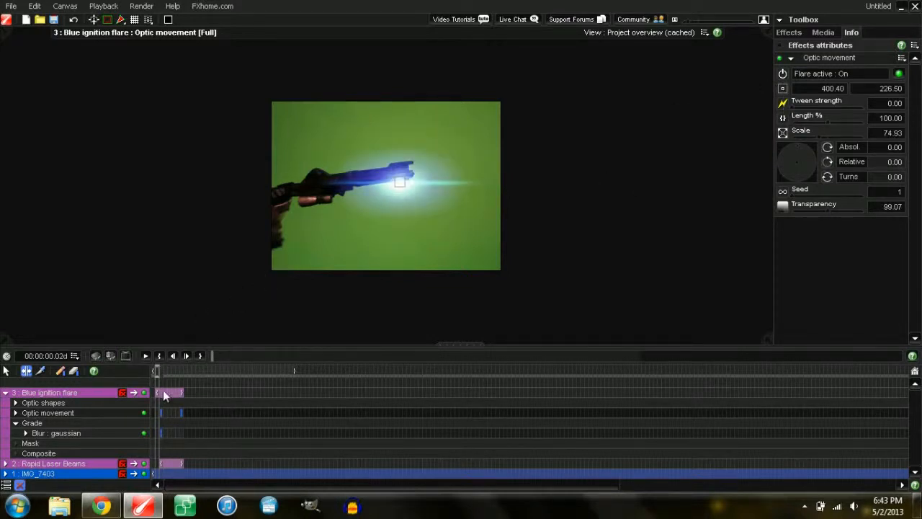
drag(161, 412, 157, 410)
drag(156, 373, 160, 372)
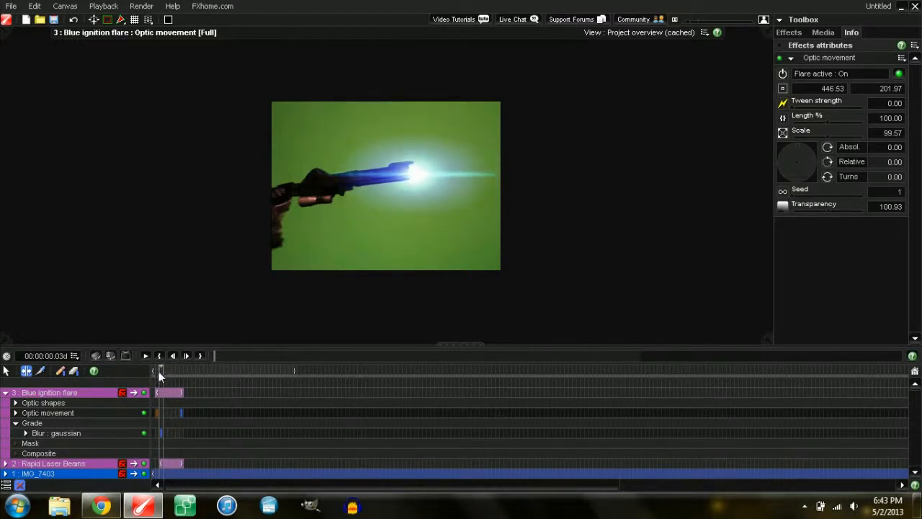
drag(159, 371, 157, 370)
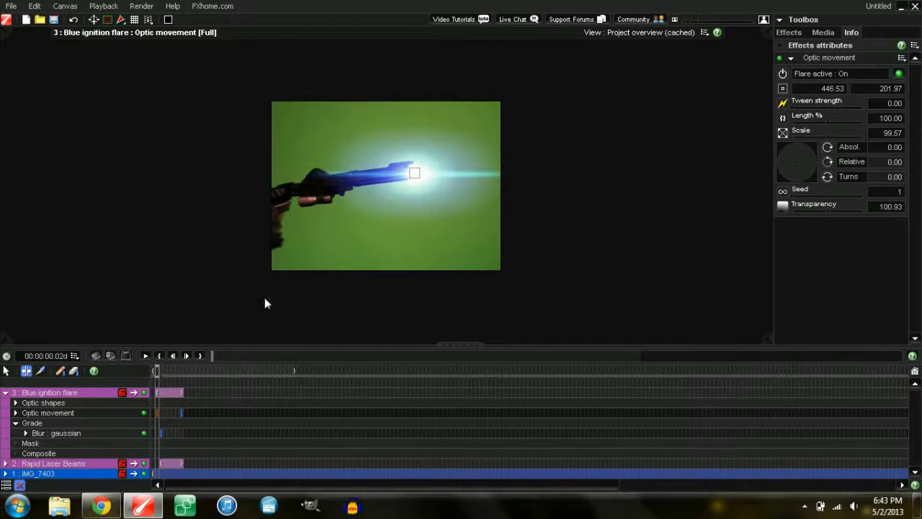
drag(811, 135, 773, 135)
Step: On the next frame, raise the flare Scale to 38.20
key(Right)
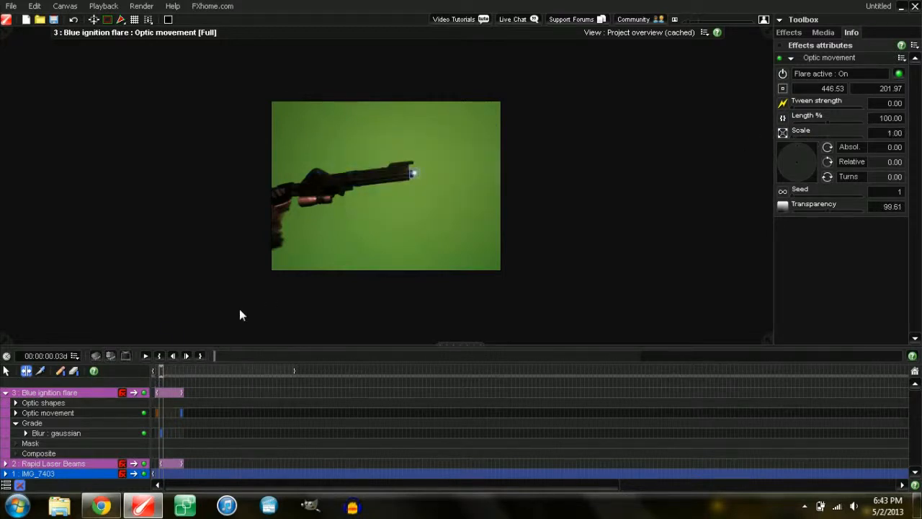
click(803, 134)
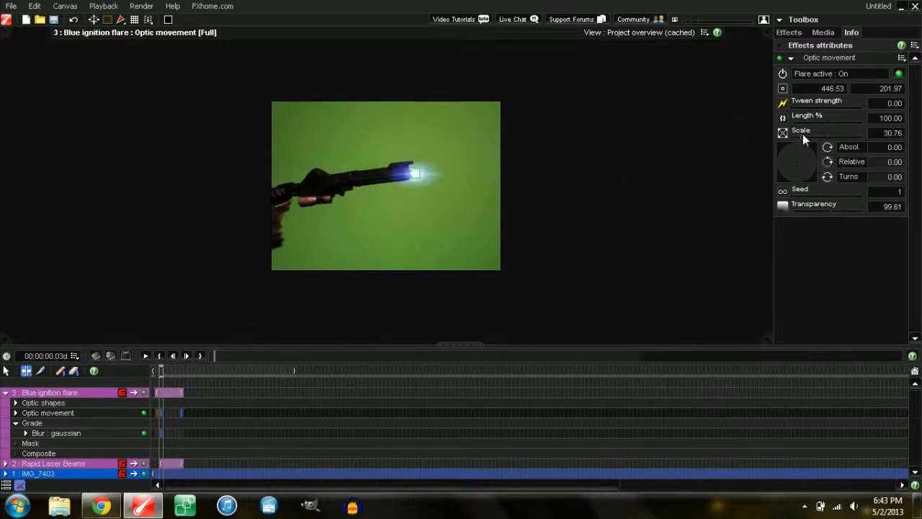
click(810, 135)
click(806, 136)
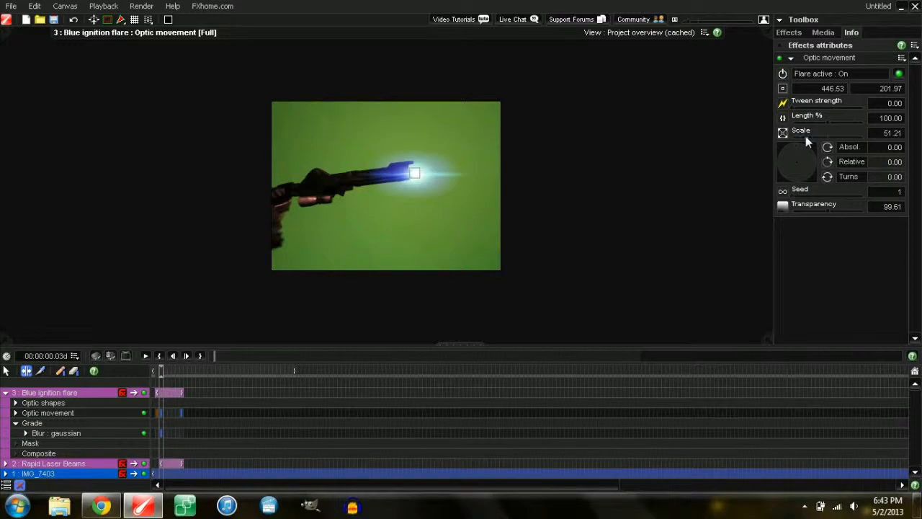
Step: Step frame by frame to review the flare bursting then shrinking to a speck
key(Right)
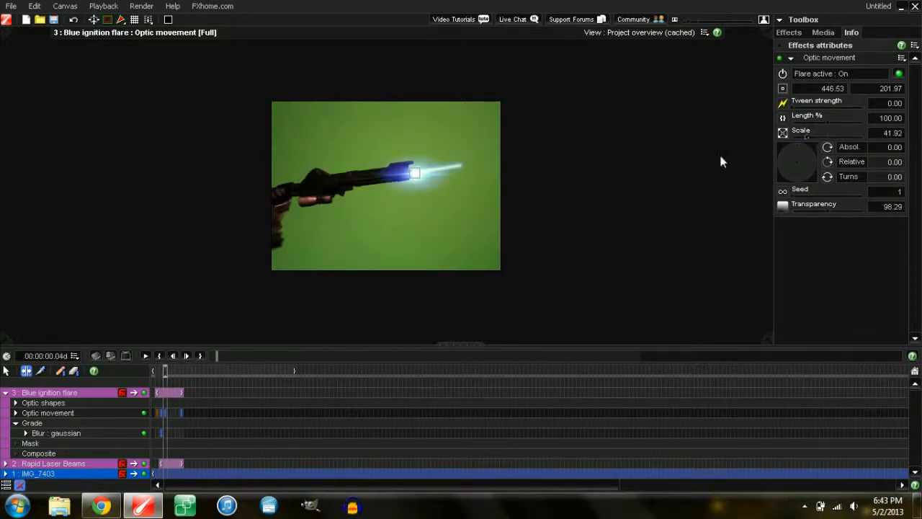
key(Right)
key(Right)
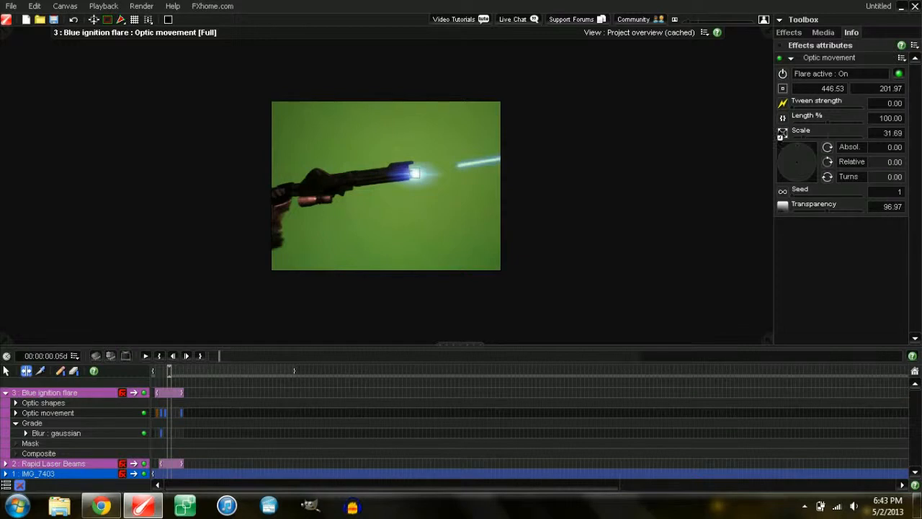
key(Right)
key(Right)
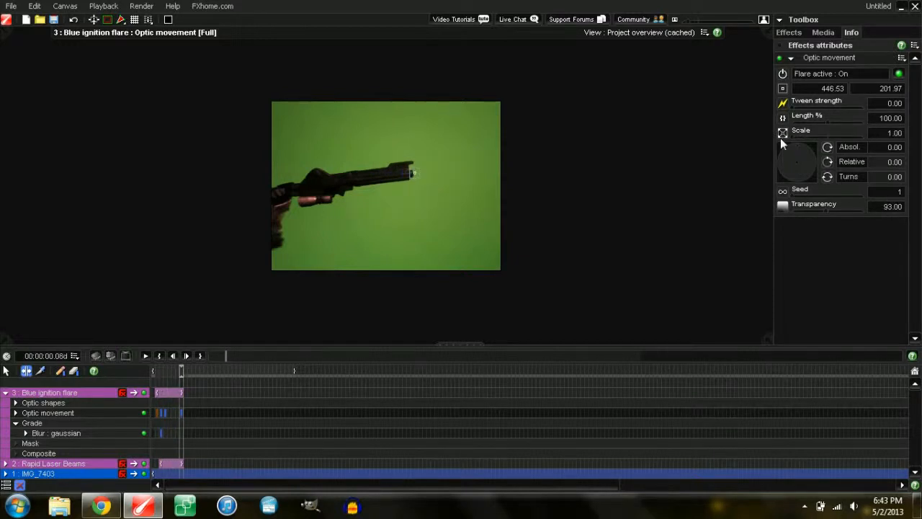
key(Home)
key(Right)
key(Right)
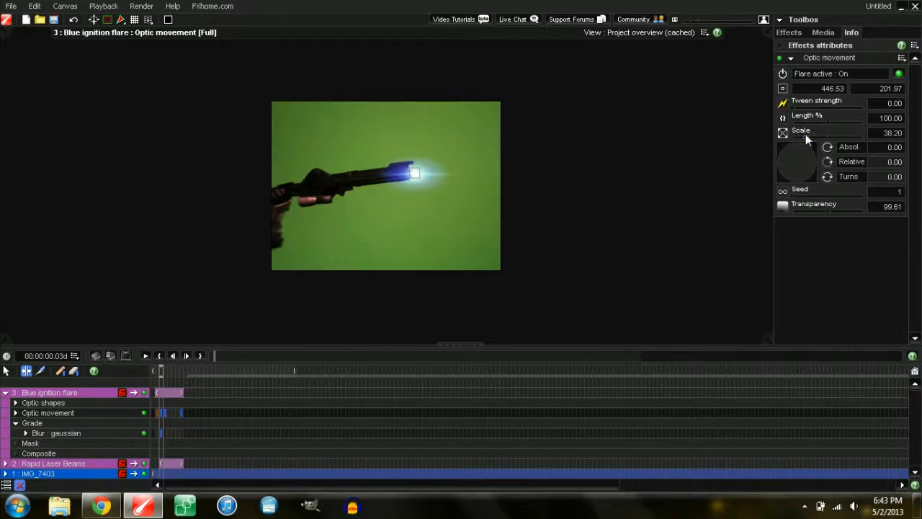
key(Left)
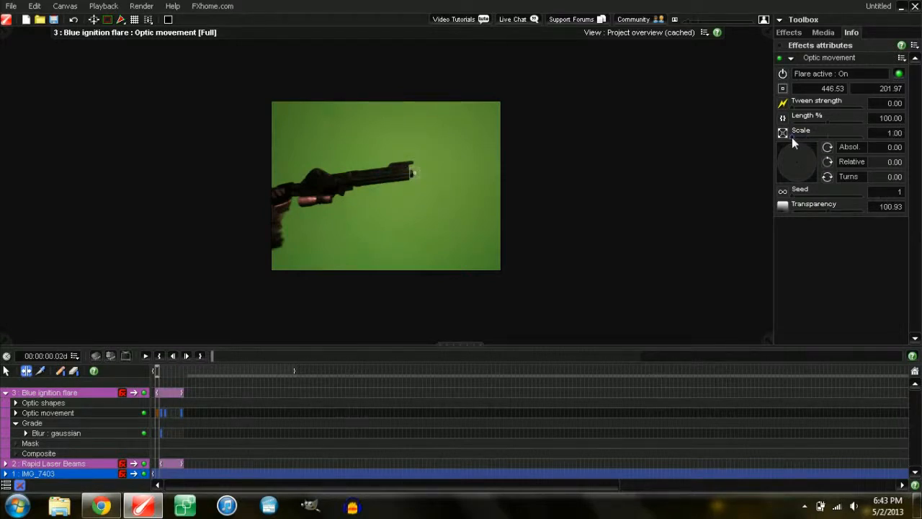
key(Right)
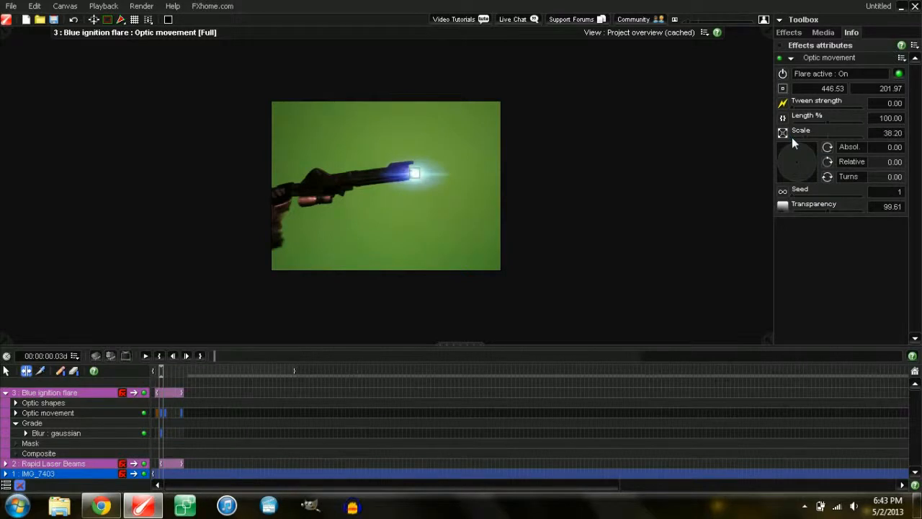
key(Right)
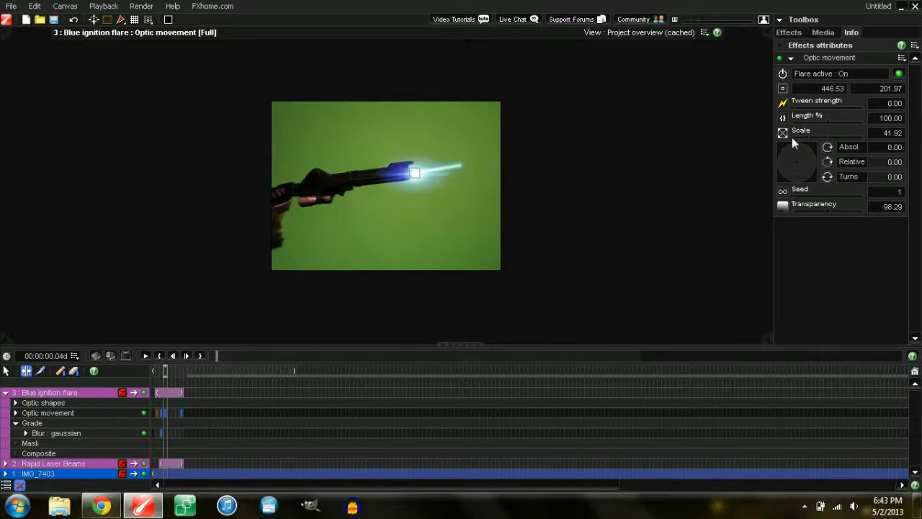
key(Right)
key(Right)
key(Right)
key(Right)
key(Left)
key(Left)
key(Right)
key(Right)
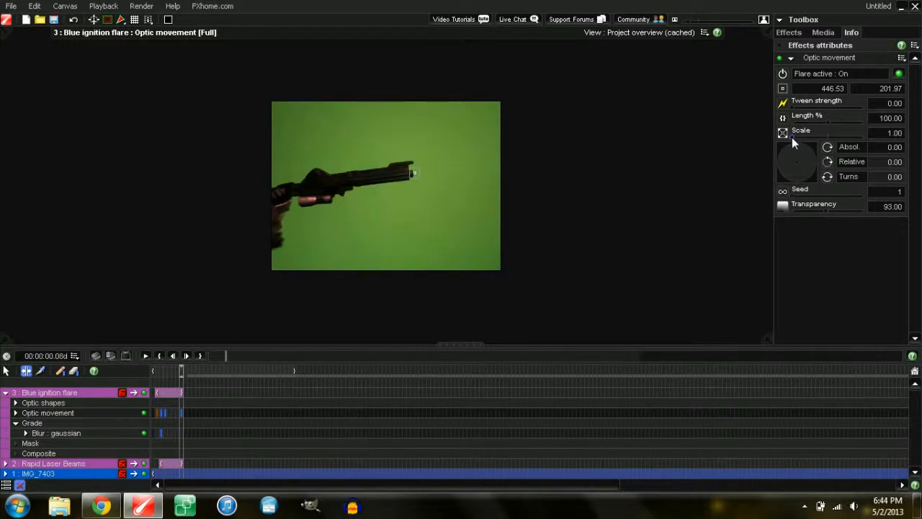
key(Left)
key(Left)
key(Left)
key(Left)
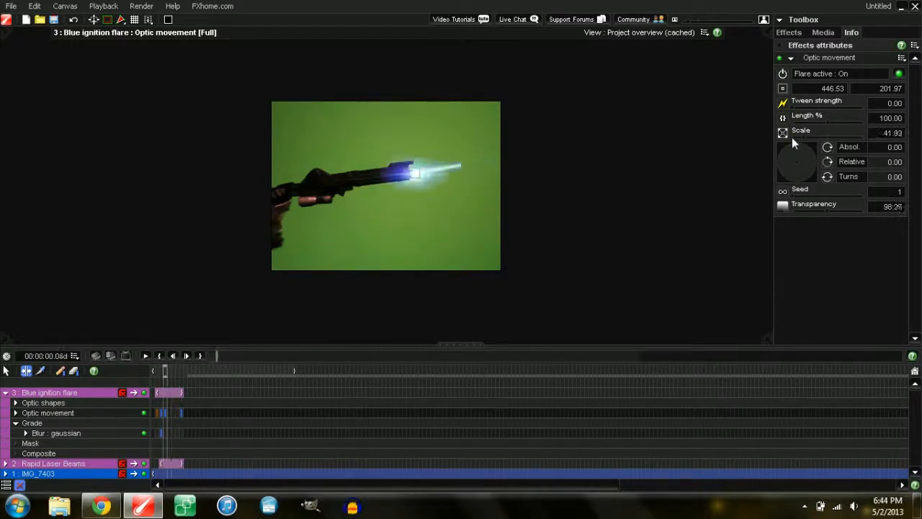
key(Right)
key(Right)
key(Right)
key(Right)
key(Left)
key(Left)
key(Left)
key(Left)
key(Left)
key(Left)
key(Right)
key(Right)
key(Right)
key(Right)
key(Right)
key(Right)
key(Right)
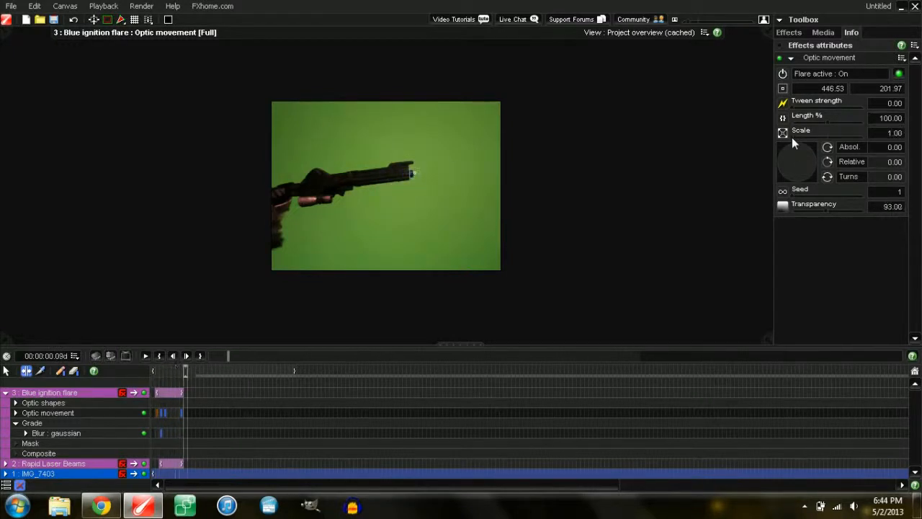
Step: Copy the Blue ignition flare layer and paste copies at 00:00:00.16 and about one second
click(5, 392)
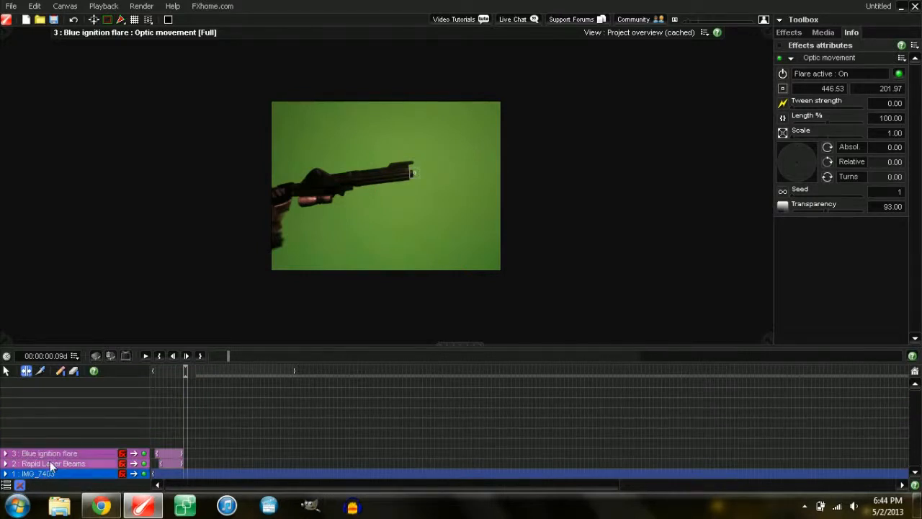
right_click(51, 465)
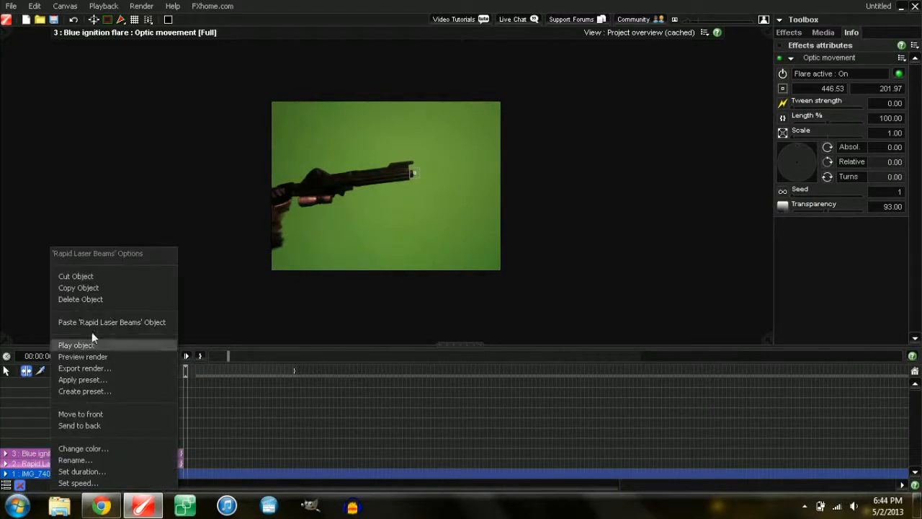
click(121, 291)
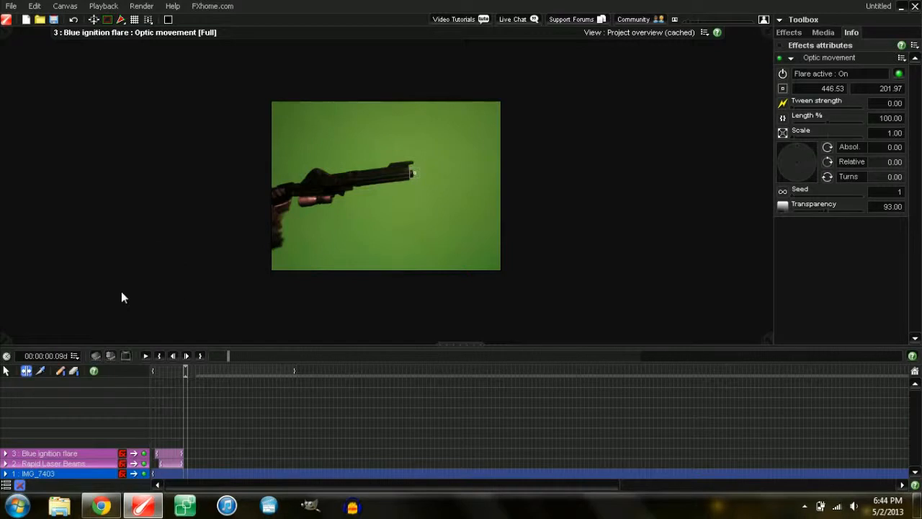
click(86, 457)
right_click(86, 457)
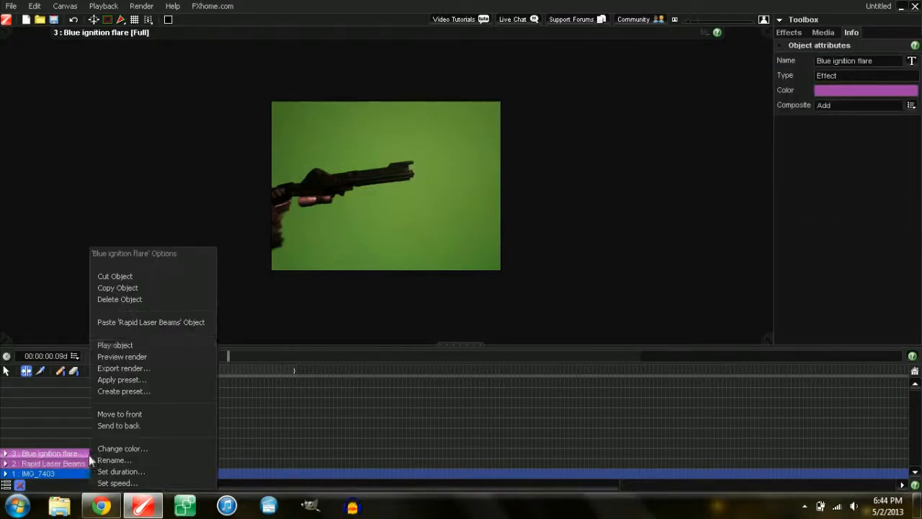
click(127, 289)
click(214, 370)
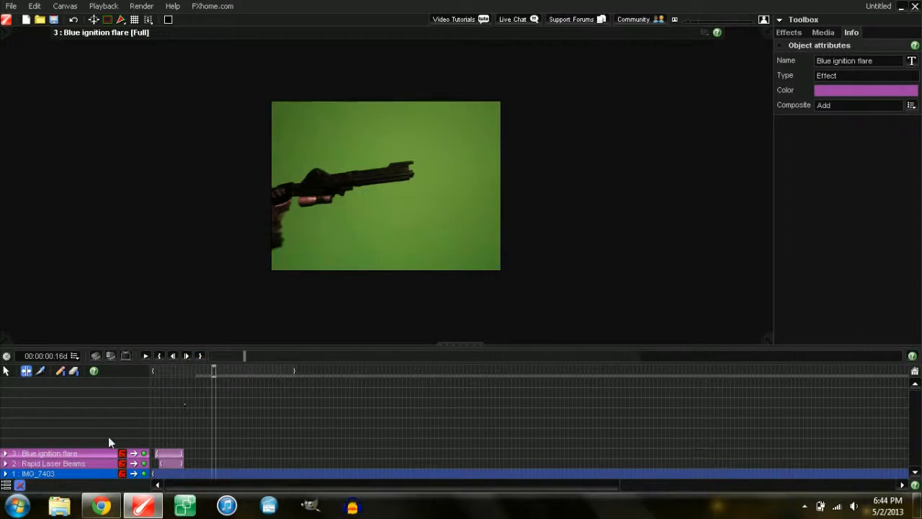
click(126, 441)
click(273, 370)
click(124, 429)
click(311, 371)
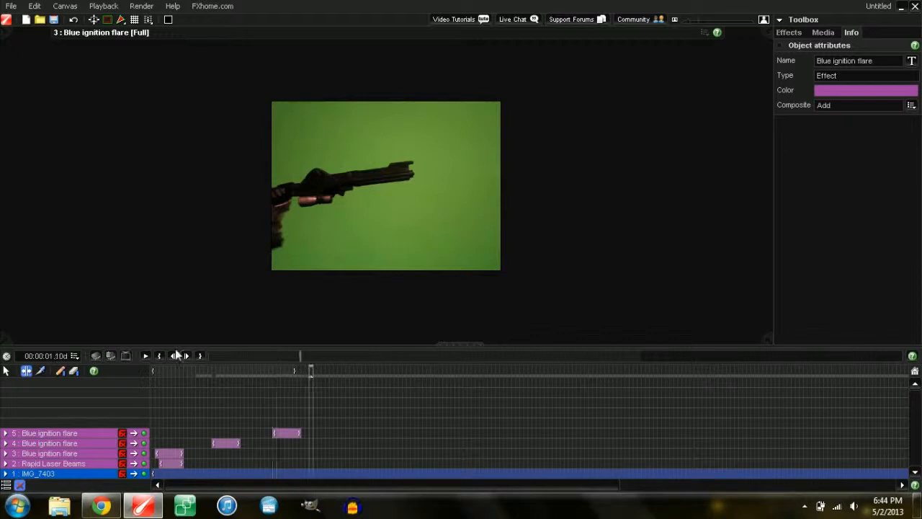
click(152, 371)
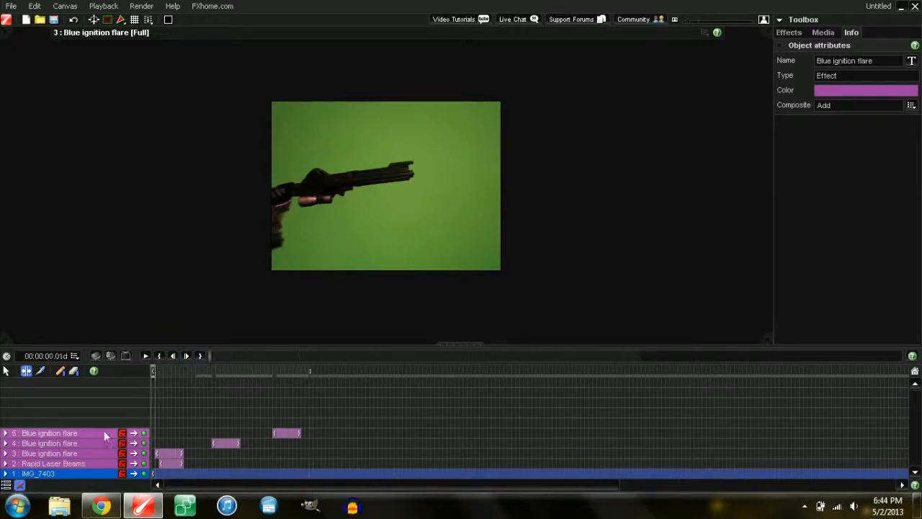
Step: Paste Rapid Laser Beams copies at 00:00:00.16 (nudged slightly later) and 00:00:01.02, then preview
right_click(100, 461)
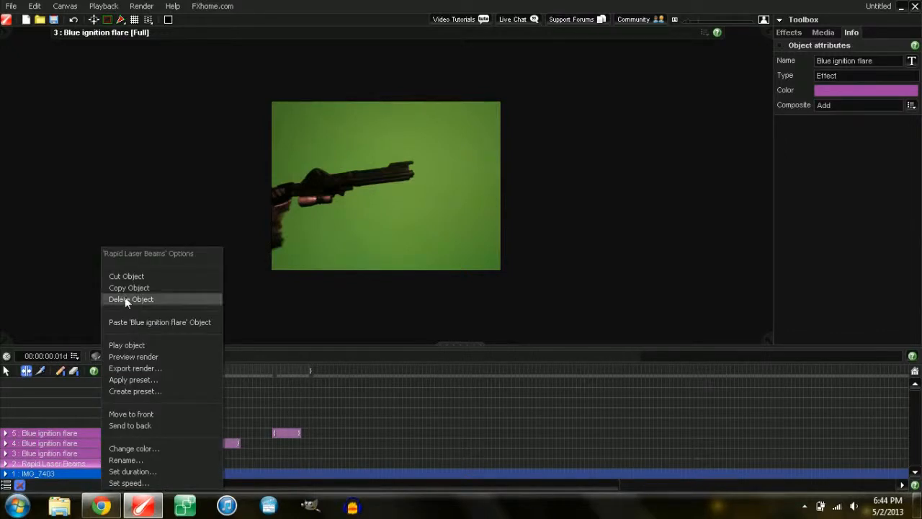
click(122, 286)
click(213, 385)
right_click(67, 427)
click(87, 432)
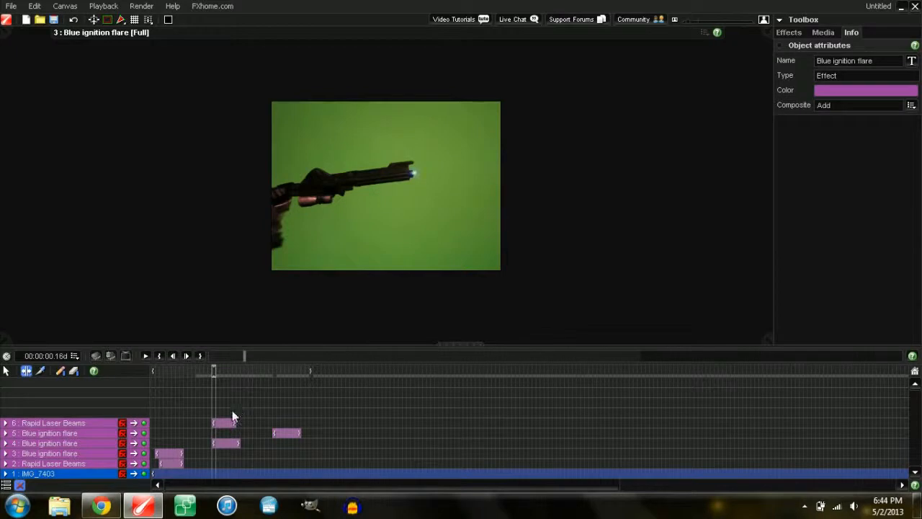
click(7, 371)
drag(227, 427, 231, 427)
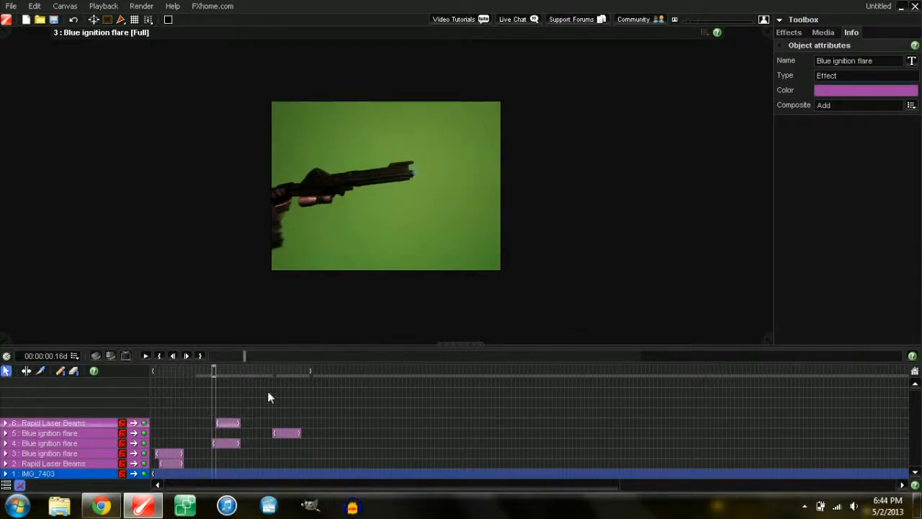
click(281, 376)
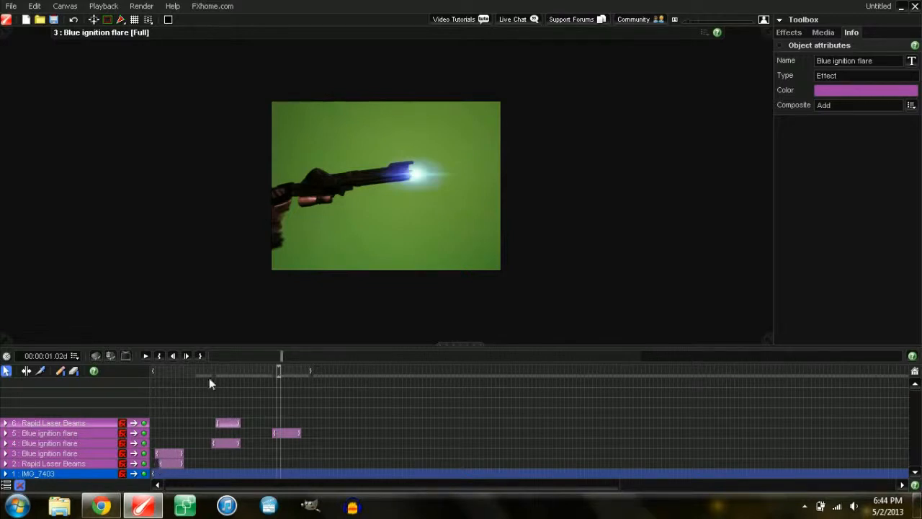
right_click(73, 409)
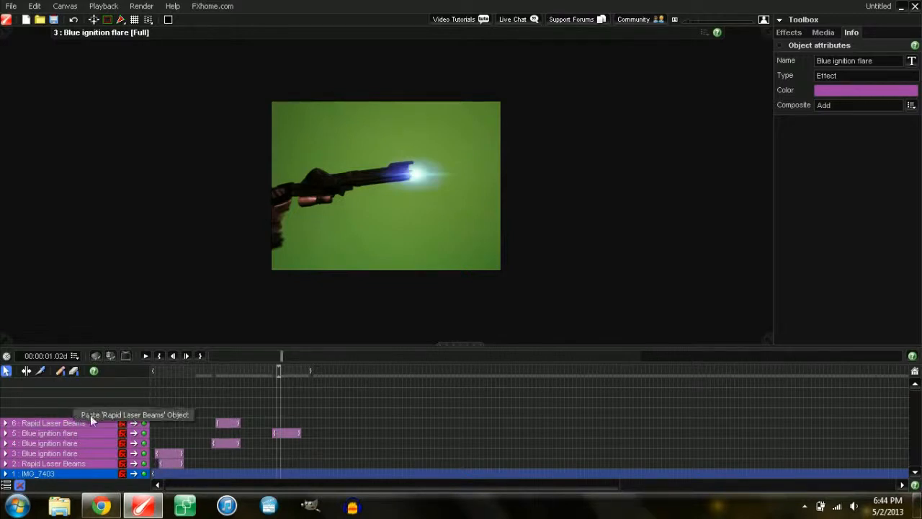
click(91, 416)
mouse_move(153, 370)
mouse_down()
mouse_move(319, 369)
mouse_move(144, 355)
mouse_move(166, 373)
mouse_move(310, 374)
mouse_move(153, 365)
mouse_up()
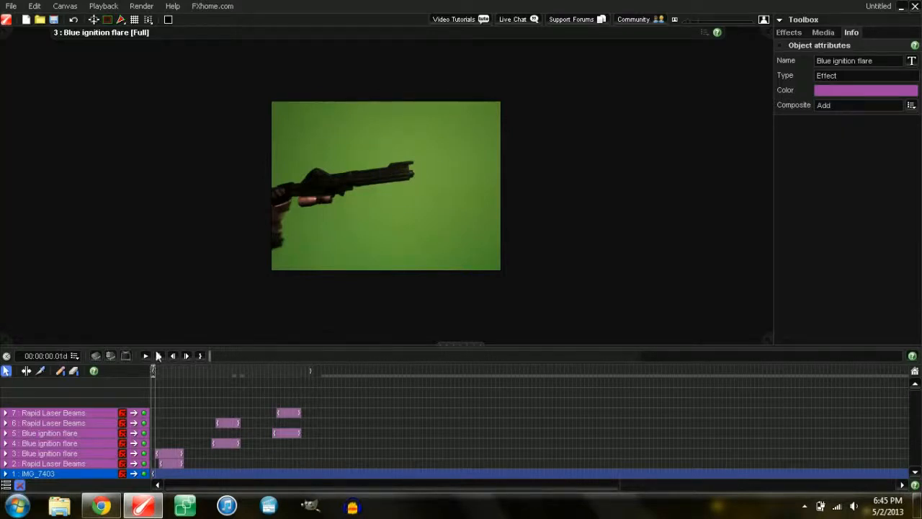
Step: Start a movie render named 'test' saved to the Desktop as QuickTime
click(144, 7)
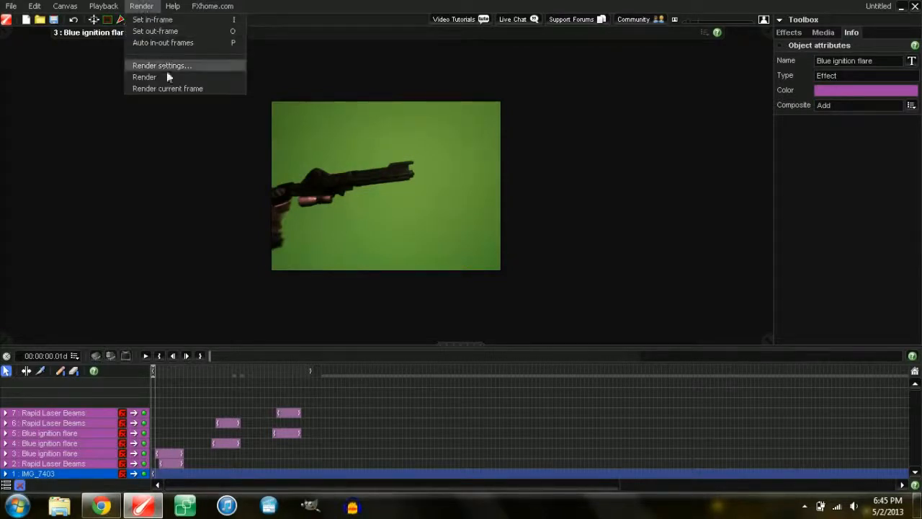
click(219, 76)
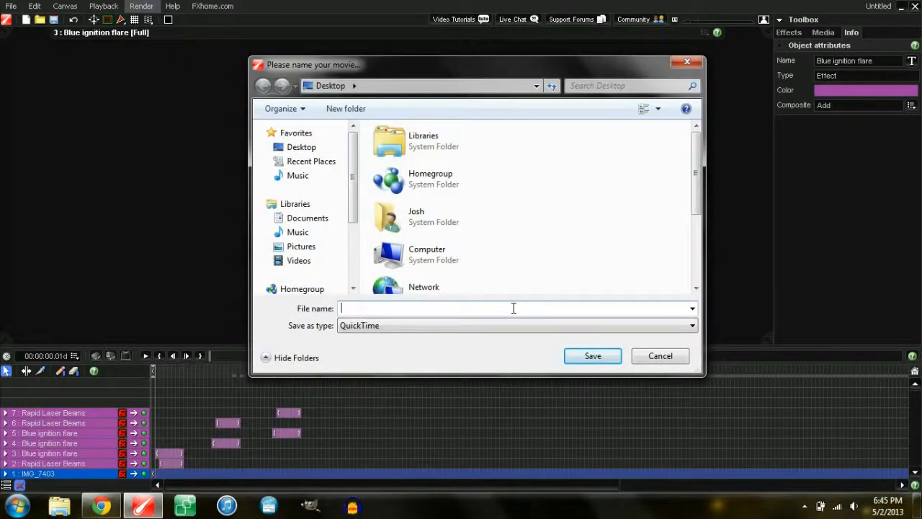
text(test)
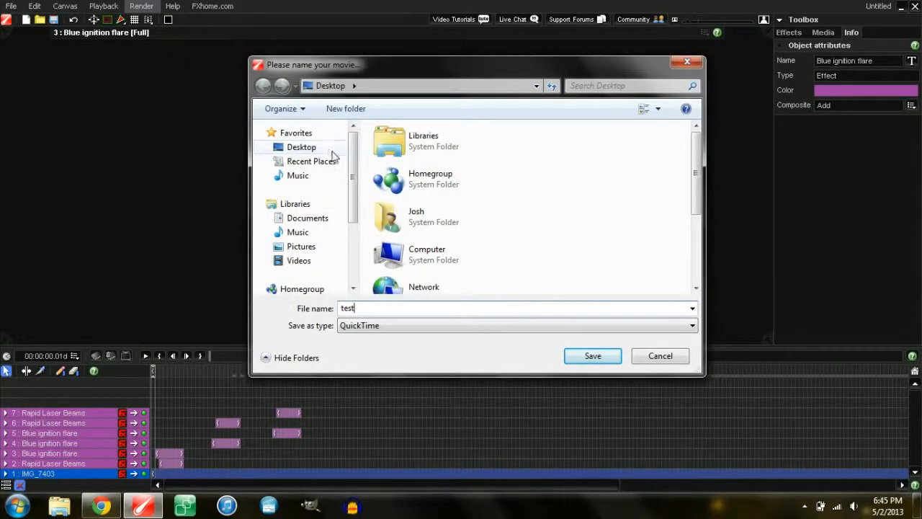
click(296, 149)
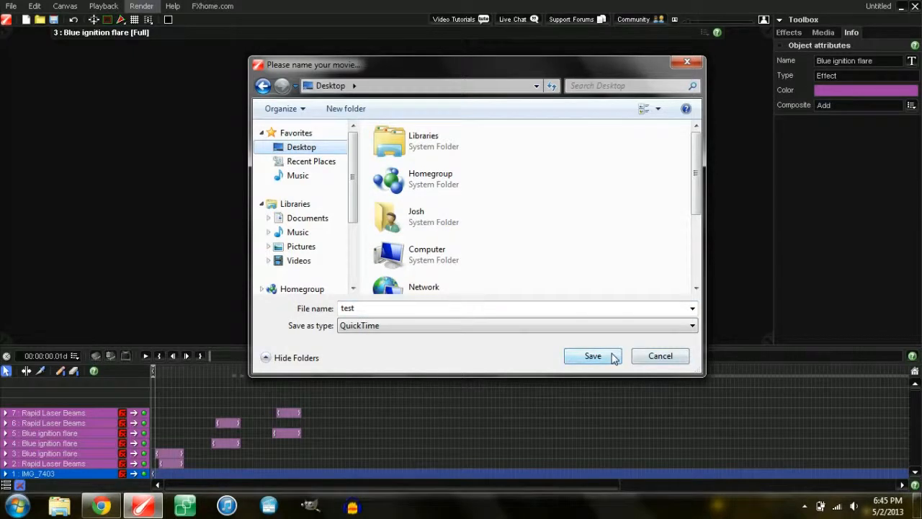